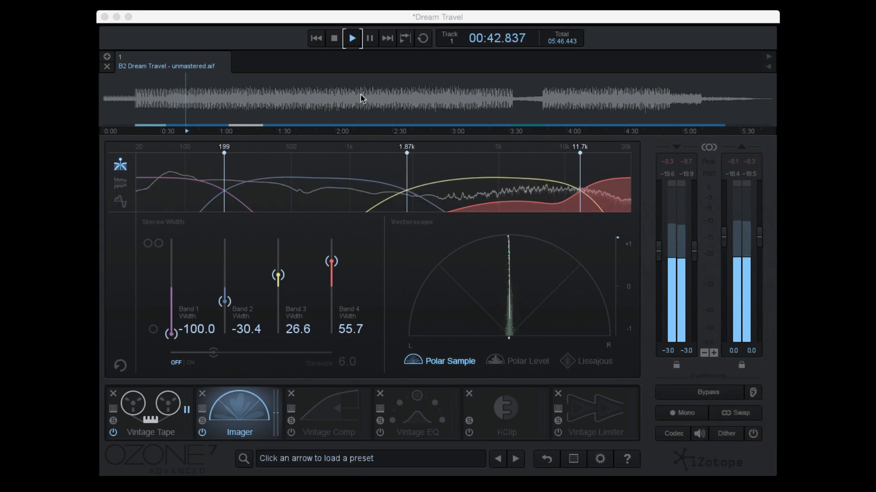
- Enable the Vintage Comp module and compare the track with it bypassed and active, leaving it on
{"action": "left_click", "coordinate": [340, 428]}
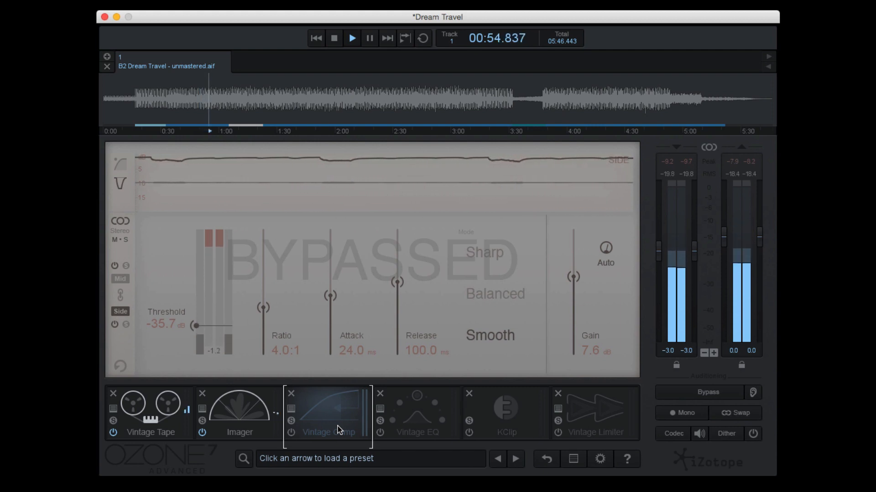
{"action": "left_click", "coordinate": [292, 432]}
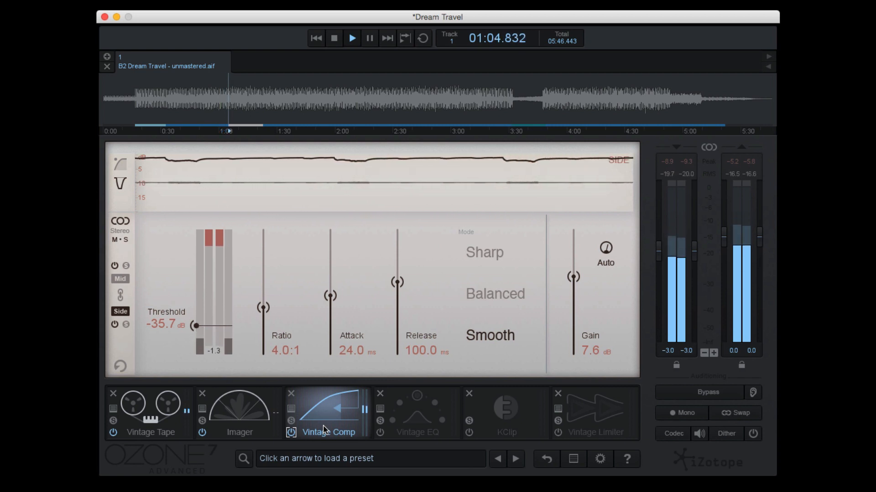
{"action": "left_click", "coordinate": [291, 432]}
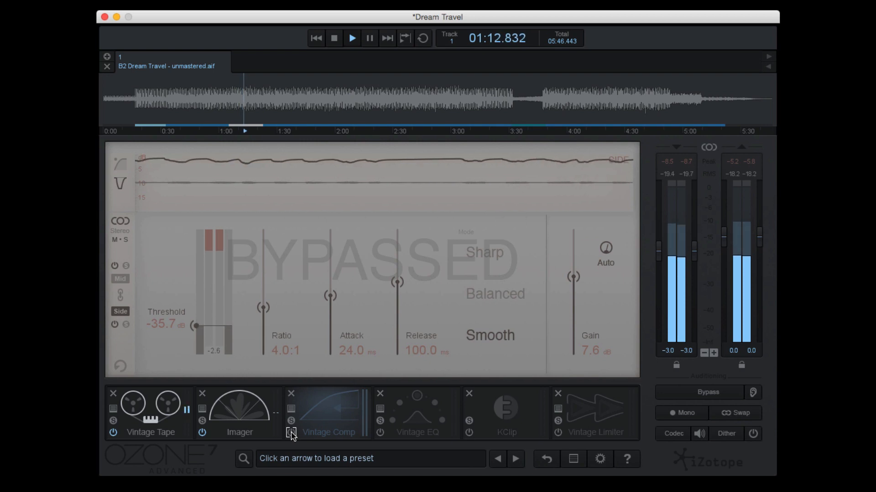
{"action": "left_click", "coordinate": [291, 432]}
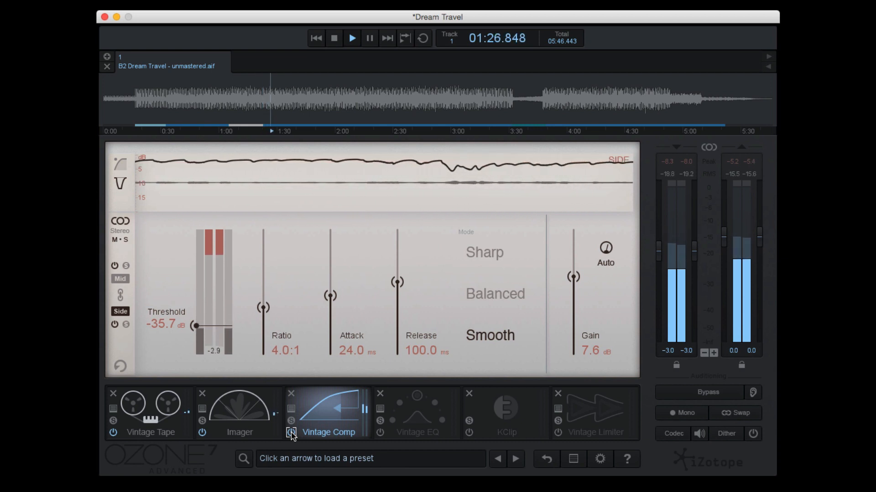
- Review the Vintage Comp settings for the Mid and Side channels and solo the Side channel
{"action": "left_click", "coordinate": [119, 279]}
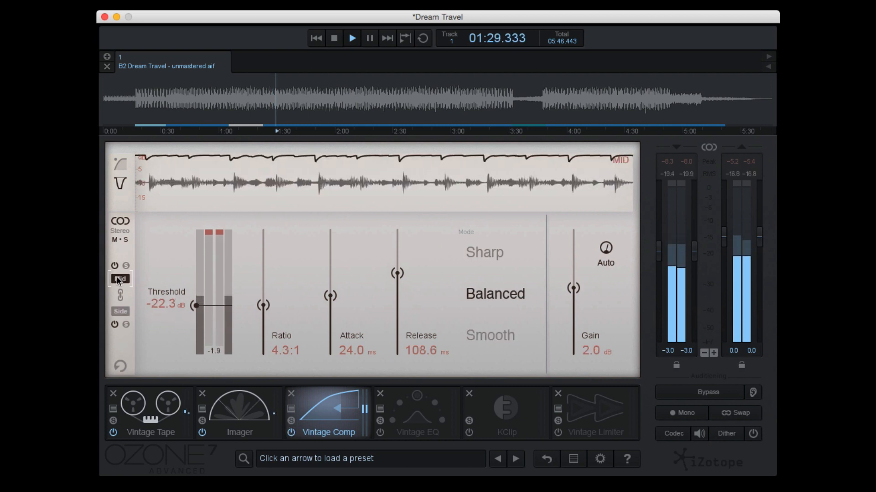
{"action": "left_click", "coordinate": [126, 311]}
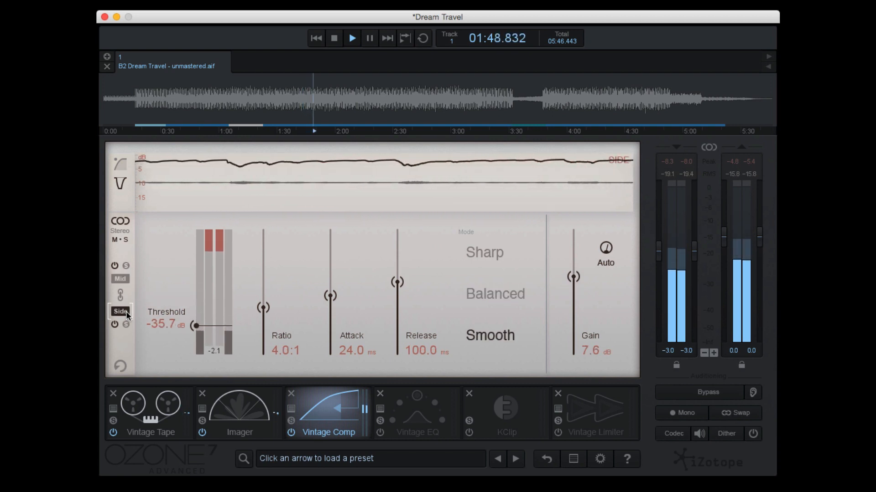
{"action": "left_click", "coordinate": [127, 323]}
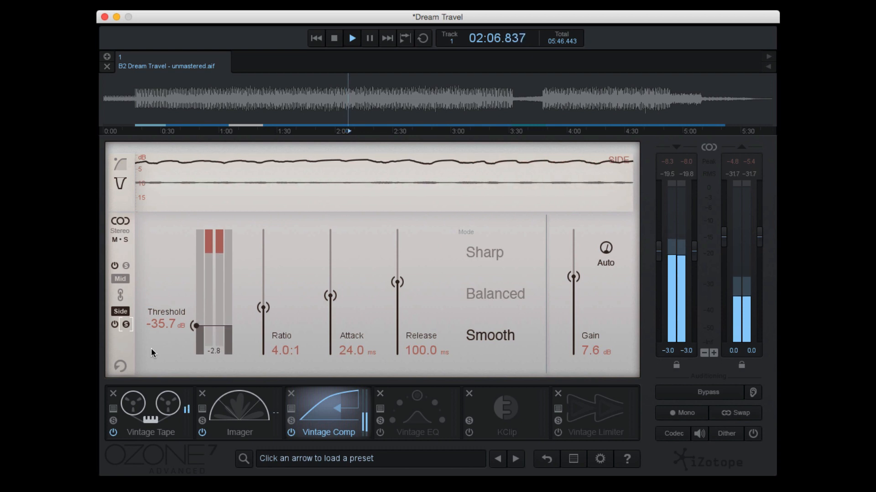
- Try widening Band 1 in the Imager to 57.0, then return its width to -100.0
{"action": "left_click", "coordinate": [224, 425]}
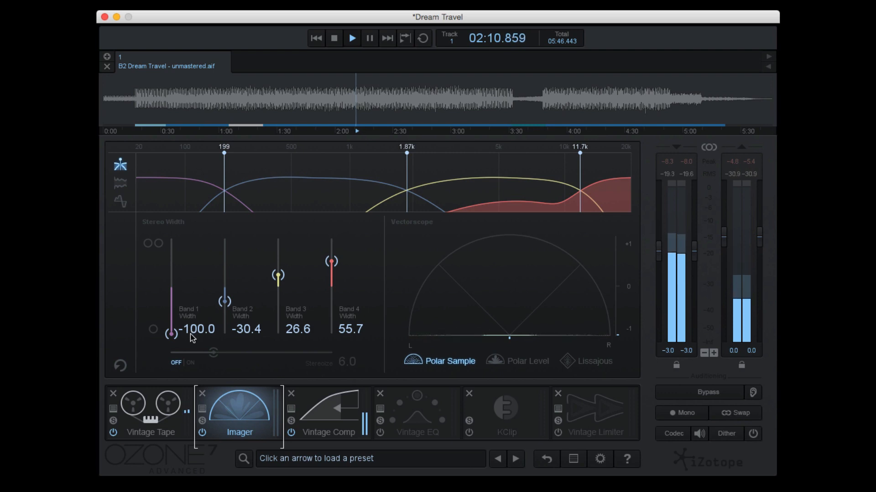
{"action": "left_click_drag", "start_coordinate": [172, 334], "coordinate": [178, 263]}
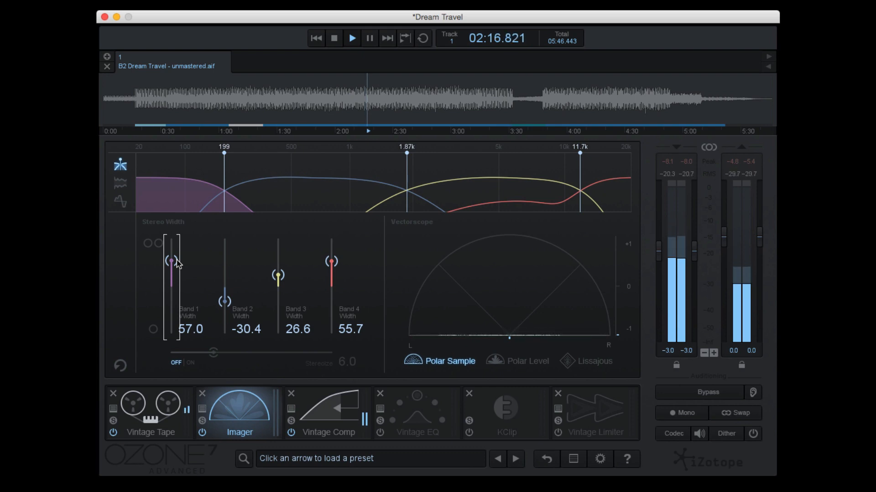
{"action": "left_click_drag", "start_coordinate": [178, 264], "coordinate": [179, 353]}
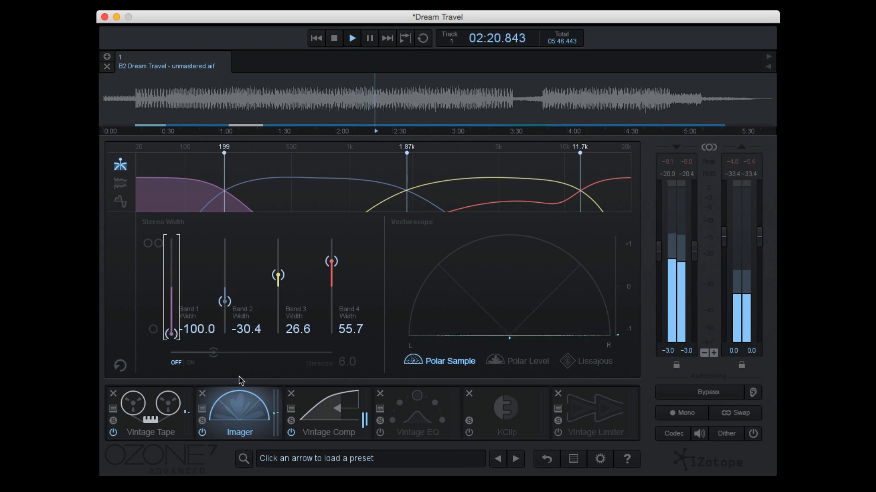
- Turn off the Side solo in Vintage Comp and audition the Mid channel alone by soloing and unsoloing it
{"action": "left_click", "coordinate": [311, 408]}
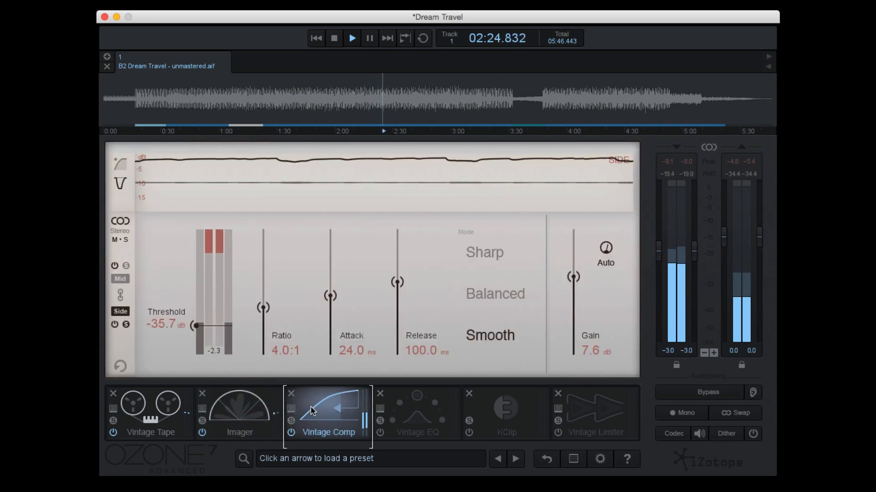
{"action": "left_click", "coordinate": [125, 324]}
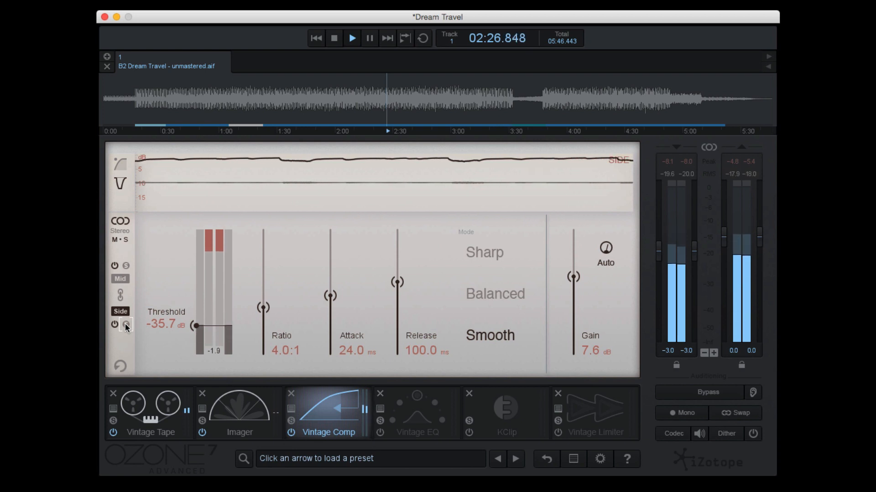
{"action": "left_click", "coordinate": [127, 264]}
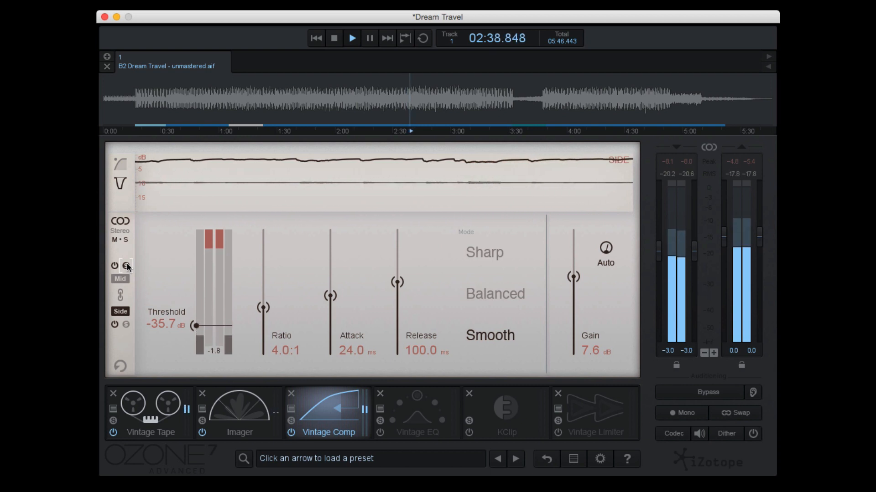
{"action": "left_click", "coordinate": [127, 264]}
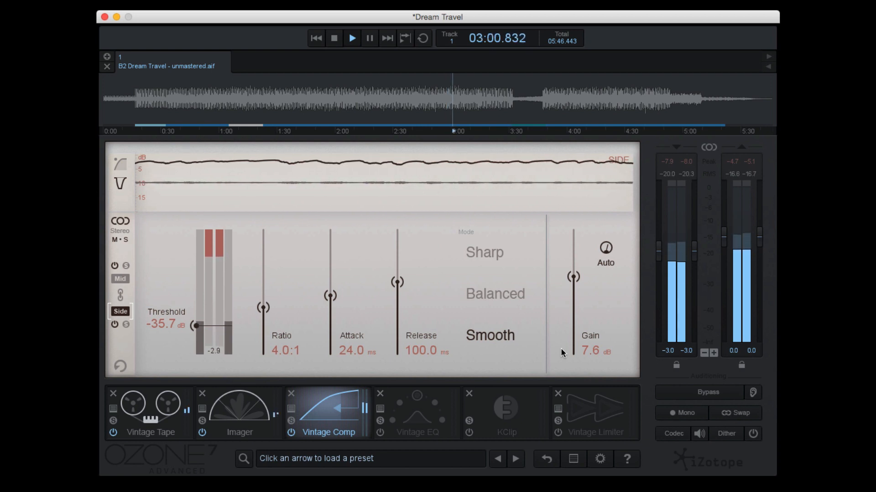
- Show the compressor's Mid settings and compare the sound with Vintage Comp bypassed and active twice
{"action": "left_click", "coordinate": [114, 280]}
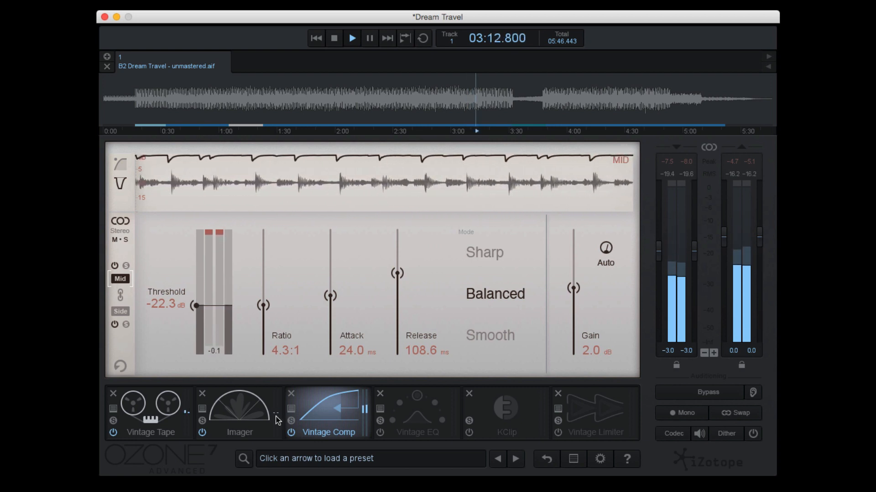
{"action": "left_click", "coordinate": [291, 432]}
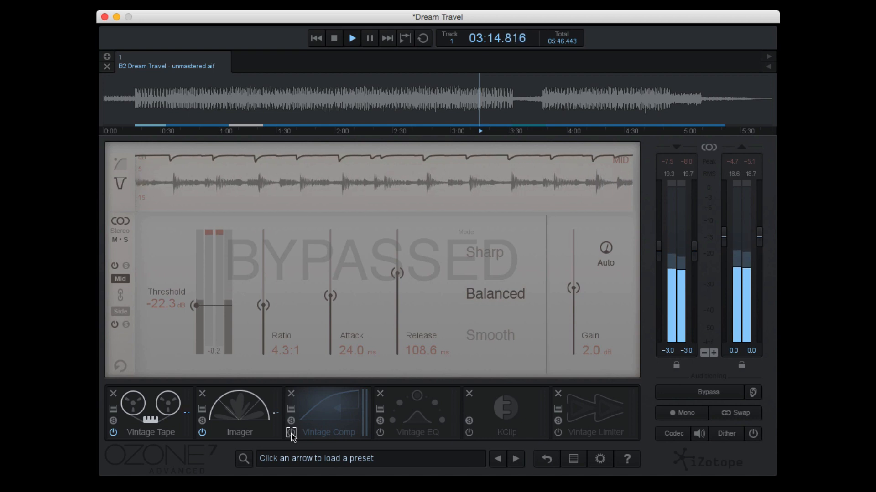
{"action": "left_click", "coordinate": [291, 432]}
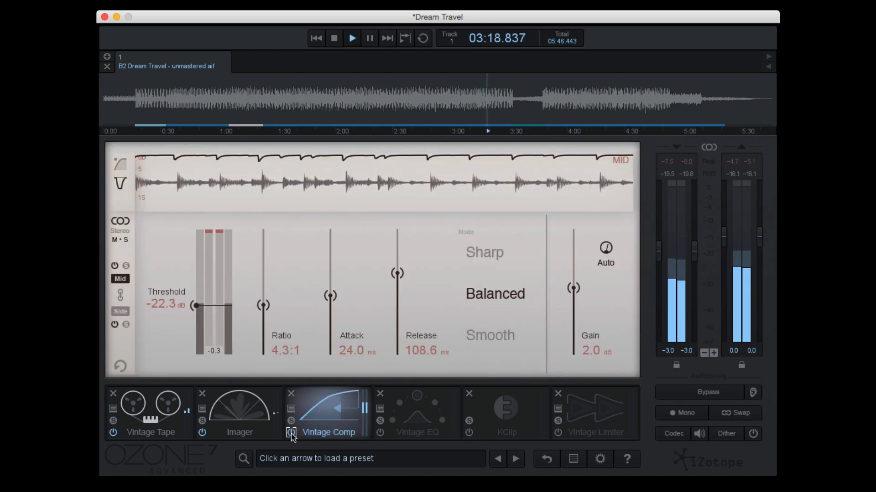
{"action": "left_click", "coordinate": [291, 432]}
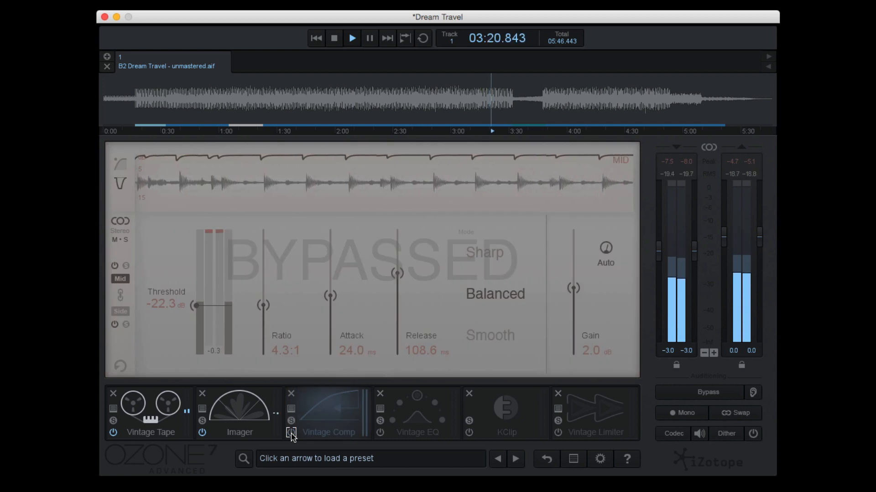
{"action": "left_click", "coordinate": [291, 432]}
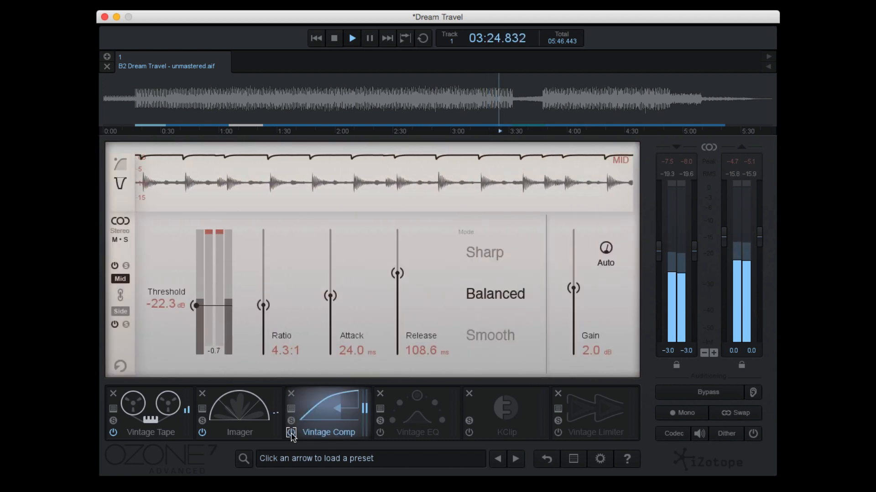
- Compare the gain reduction and settings of the compressor's Mid and Side channels, finishing on Side
{"action": "left_click", "coordinate": [119, 312]}
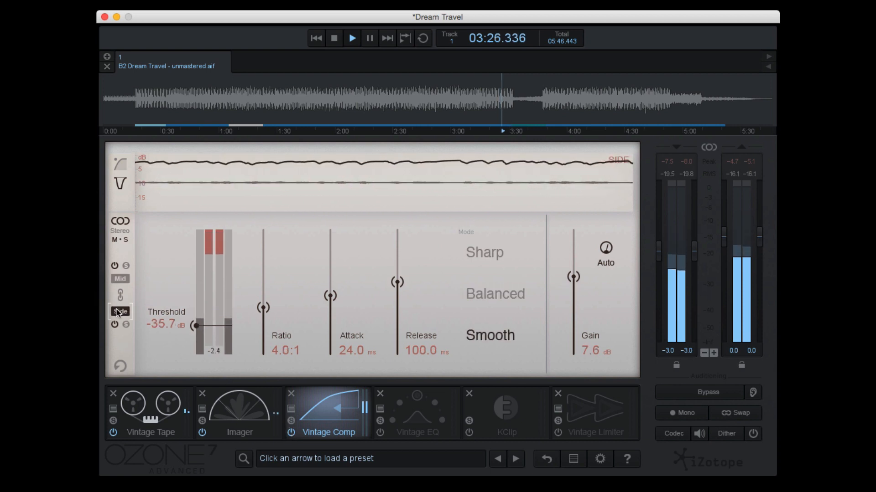
{"action": "left_click", "coordinate": [119, 279]}
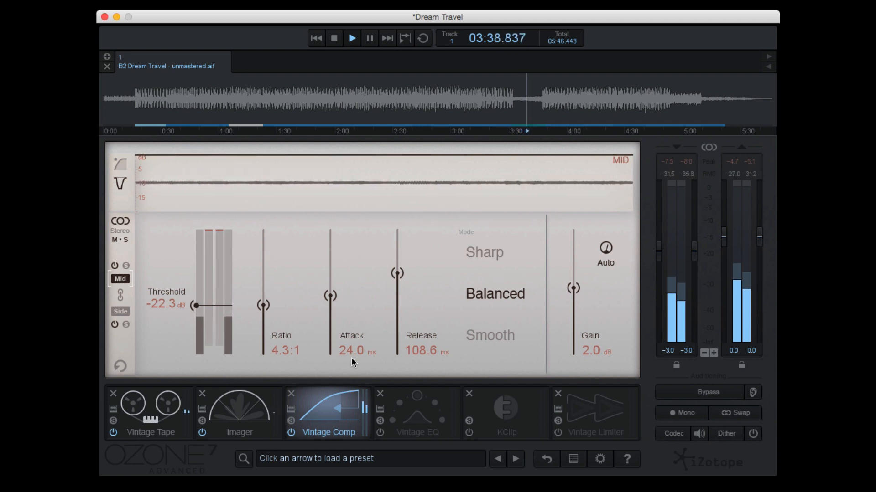
{"action": "left_click", "coordinate": [117, 312]}
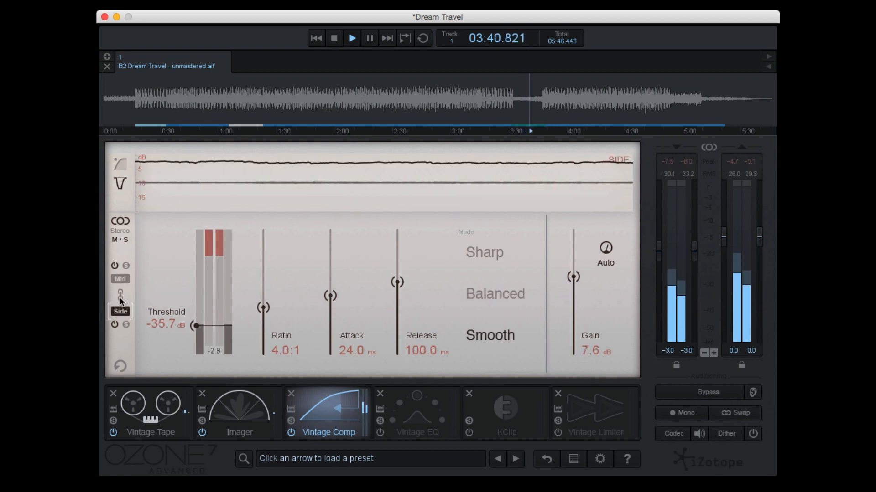
{"action": "left_click", "coordinate": [120, 278]}
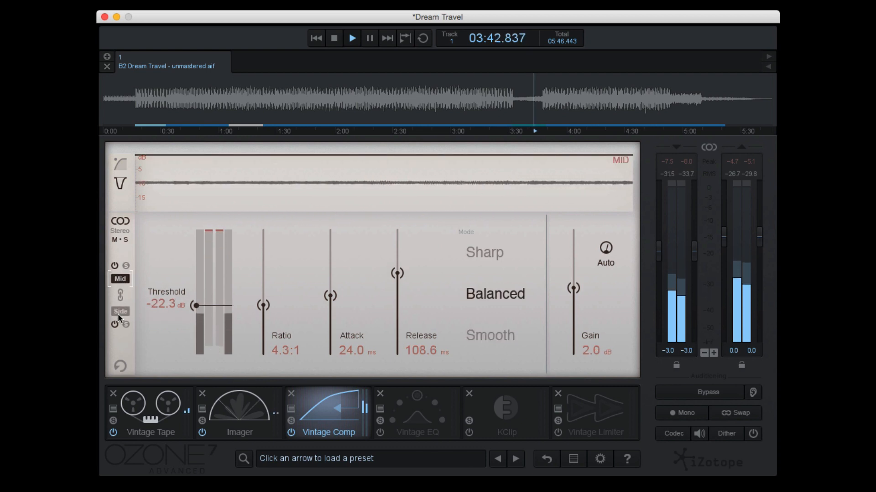
{"action": "left_click", "coordinate": [118, 313]}
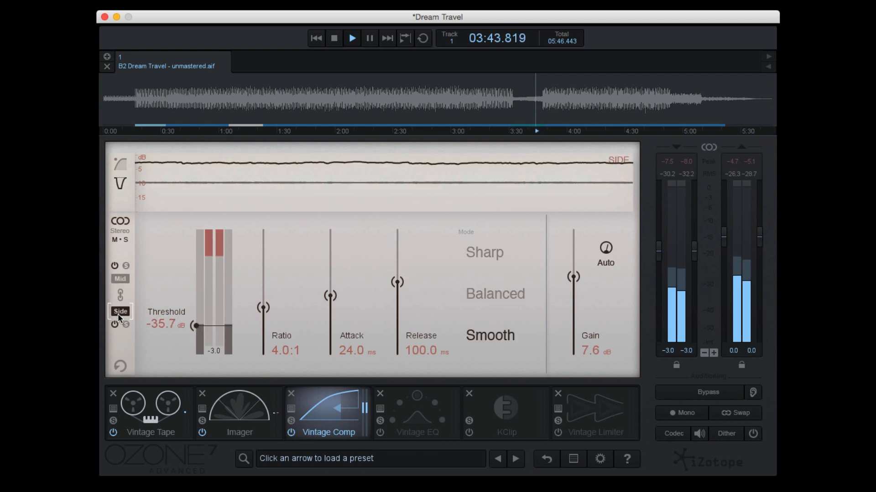
- Audition the Side channel's detection filter in solo and set its low-frequency node to about 328 Hz
{"action": "left_click", "coordinate": [116, 164]}
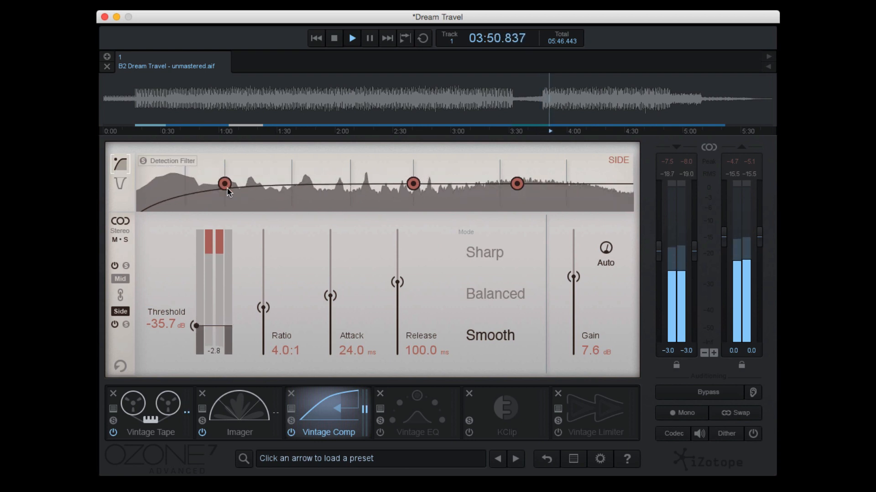
{"action": "left_click", "coordinate": [160, 161]}
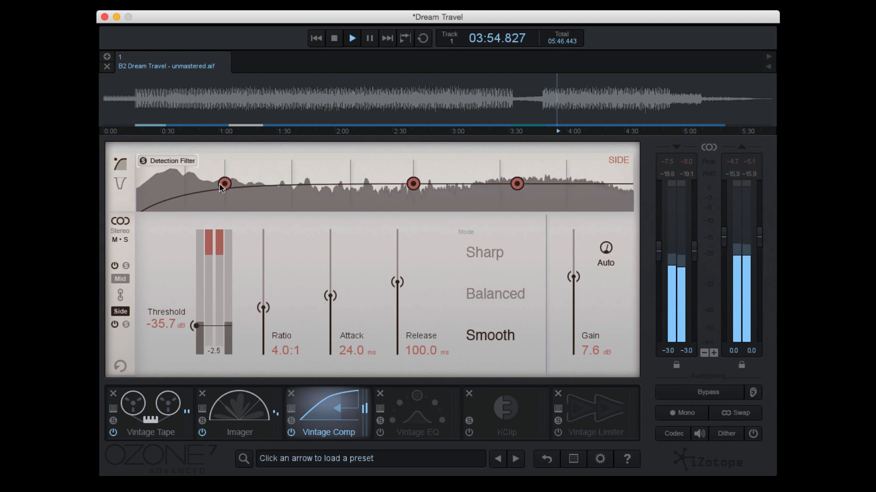
{"action": "left_click_drag", "start_coordinate": [220, 184], "coordinate": [279, 182]}
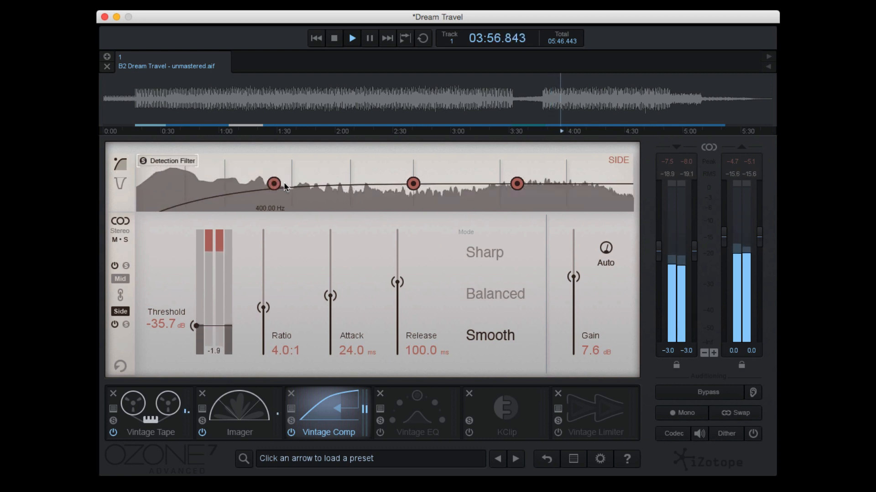
{"action": "left_click", "coordinate": [157, 165]}
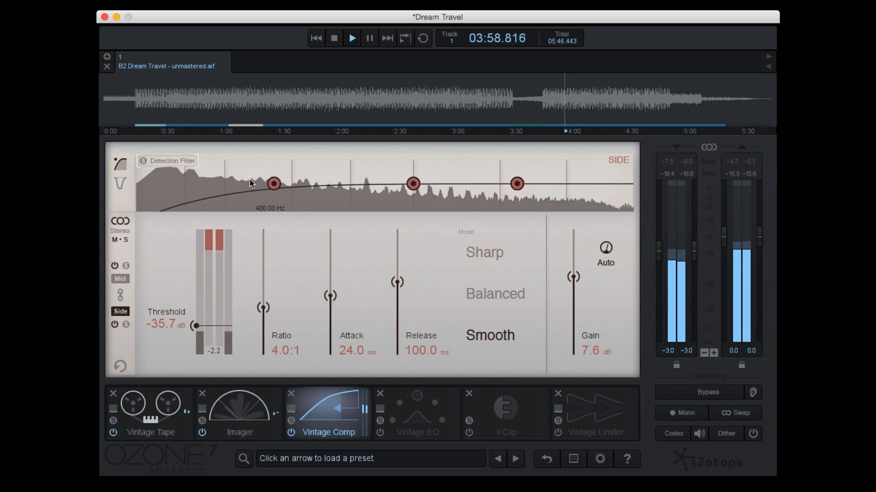
{"action": "left_click_drag", "start_coordinate": [274, 183], "coordinate": [256, 185]}
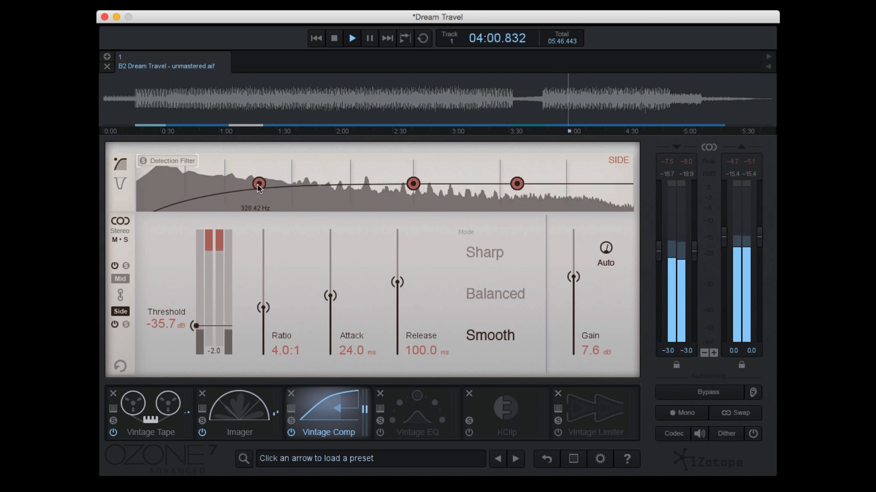
- Set the Mid channel's low-frequency detection filter node to about 244 Hz and its threshold to -23.3 dB
{"action": "left_click", "coordinate": [120, 279]}
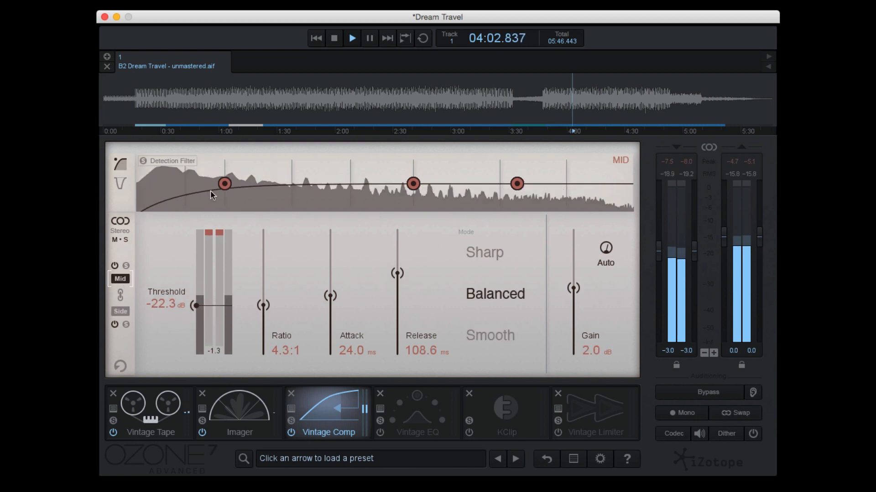
{"action": "mouse_move", "coordinate": [231, 187]}
{"action": "left_mouse_down"}
{"action": "mouse_move", "coordinate": [281, 187]}
{"action": "mouse_move", "coordinate": [201, 191]}
{"action": "mouse_move", "coordinate": [252, 186]}
{"action": "mouse_move", "coordinate": [240, 187]}
{"action": "left_mouse_up"}
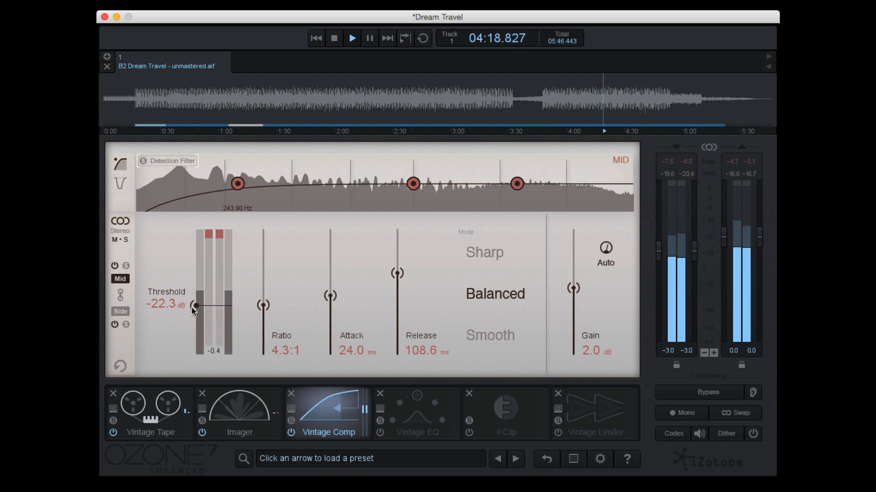
{"action": "left_click_drag", "start_coordinate": [195, 306], "coordinate": [193, 306]}
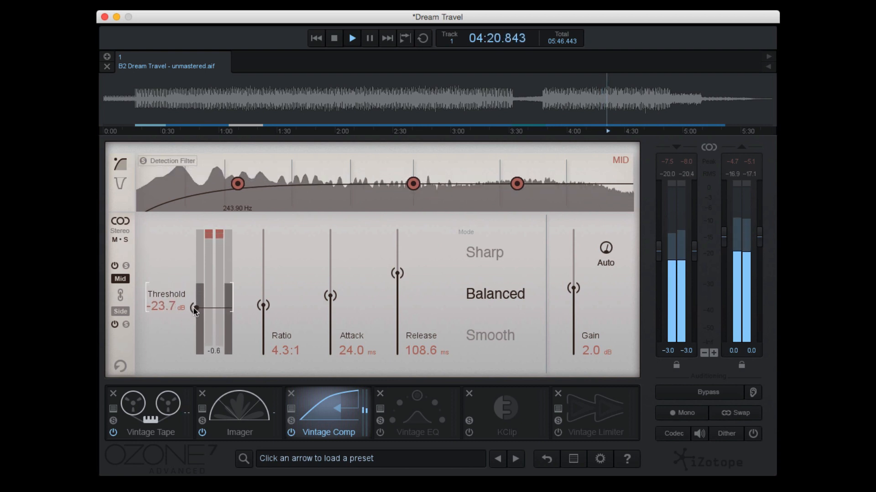
- Compare the track with Vintage Comp bypassed and active, and restart playback from the quiet intro at about 10 seconds
{"action": "left_click", "coordinate": [291, 432]}
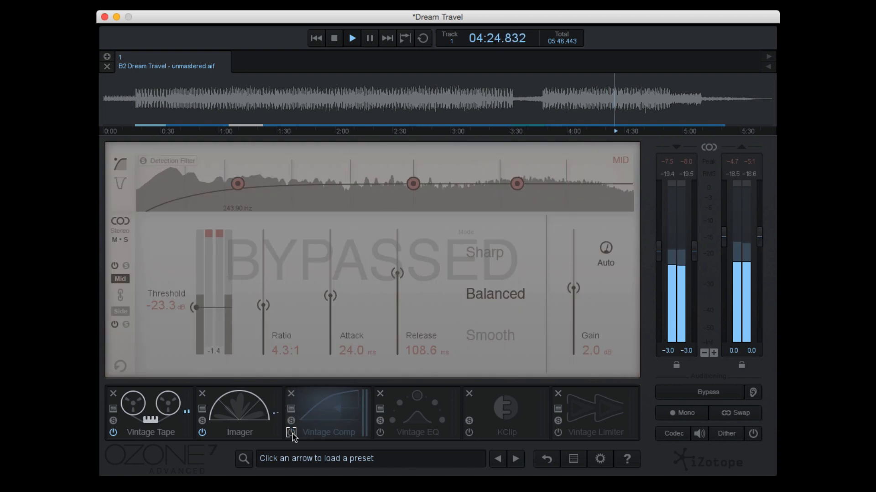
{"action": "left_click", "coordinate": [291, 432]}
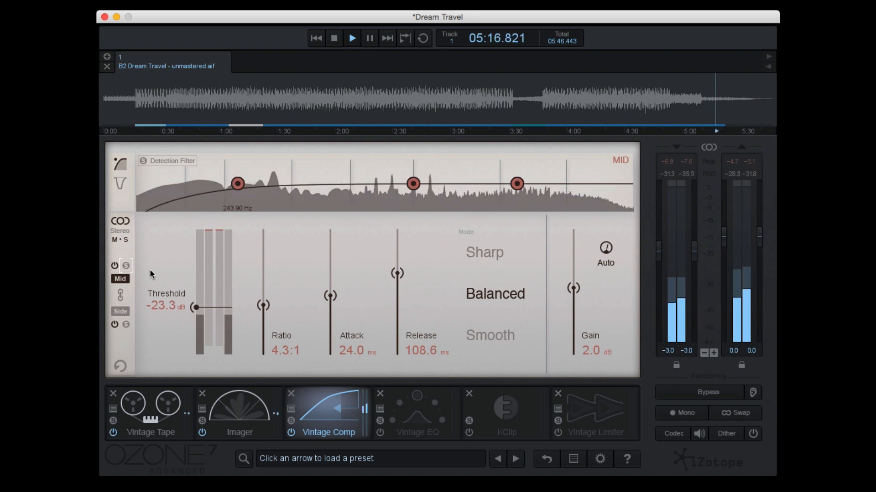
{"action": "left_click", "coordinate": [121, 97]}
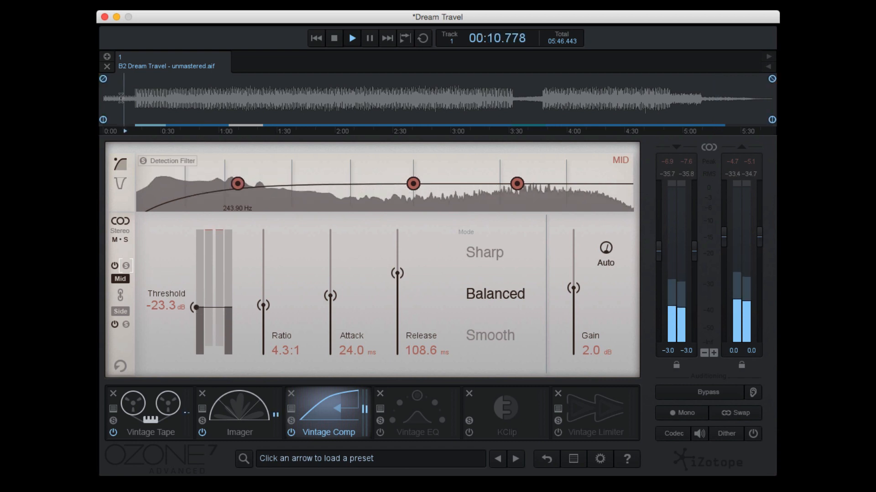
- Enable the Vintage EQ module and check its Mid and Side curves, finishing on the Side channel
{"action": "left_click", "coordinate": [409, 420]}
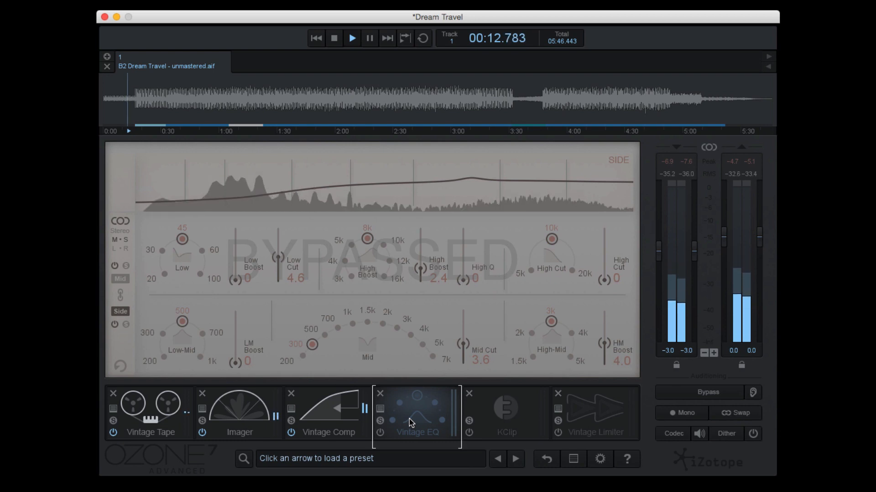
{"action": "left_click", "coordinate": [380, 433]}
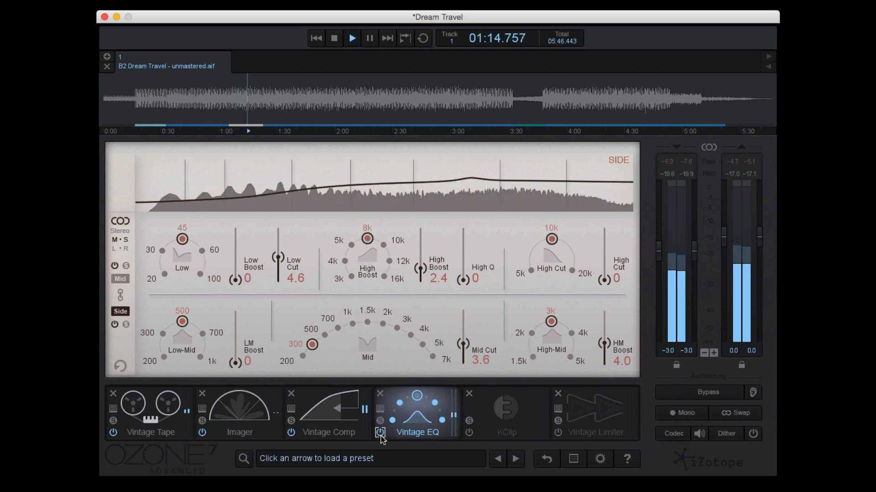
{"action": "left_click", "coordinate": [119, 278]}
{"action": "left_click", "coordinate": [120, 311]}
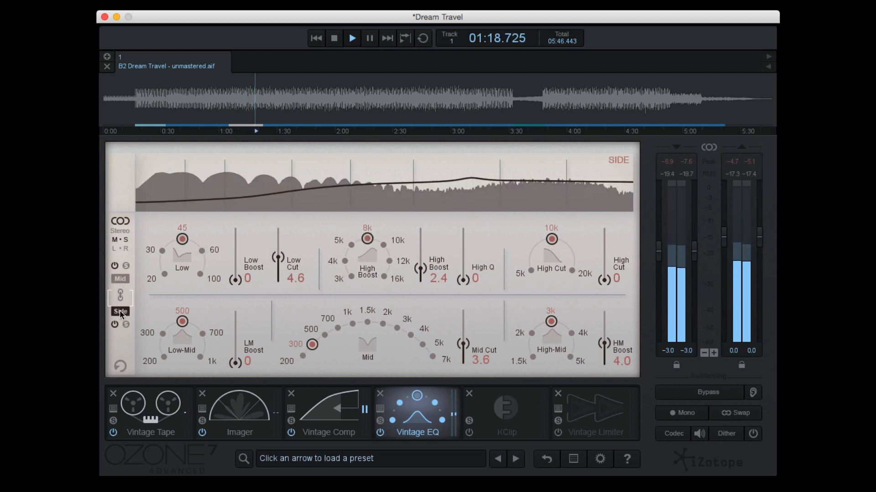
- Fine-tune the Side EQ with the channel soloed, using Low Cut 2.7, Mid Cut 3.6, HM Boost 4.0 and High Boost 4.4, ending with solo off
{"action": "left_click", "coordinate": [126, 326]}
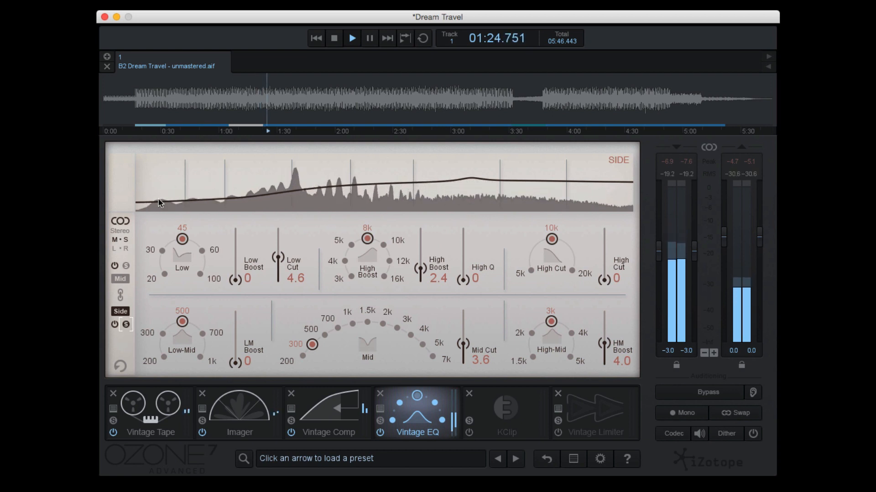
{"action": "mouse_move", "coordinate": [278, 258]}
{"action": "left_mouse_down"}
{"action": "mouse_move", "coordinate": [272, 286]}
{"action": "mouse_move", "coordinate": [278, 267]}
{"action": "left_mouse_up"}
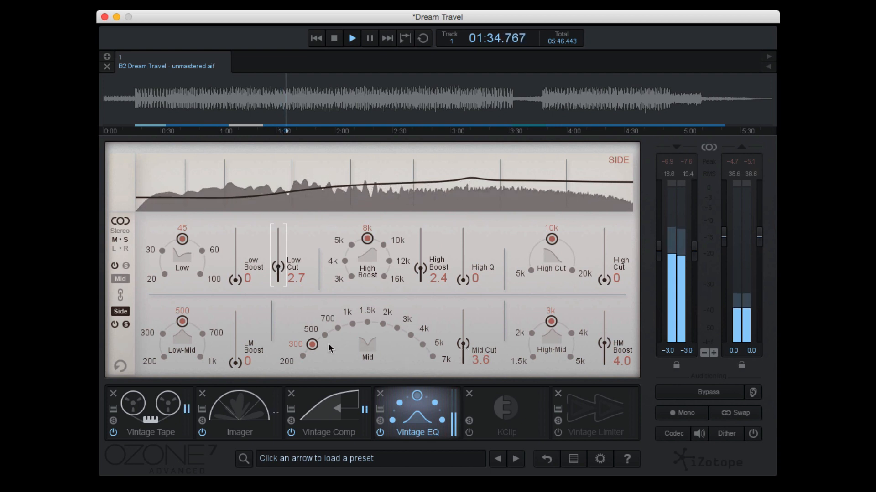
{"action": "left_click_drag", "start_coordinate": [464, 341], "coordinate": [469, 359]}
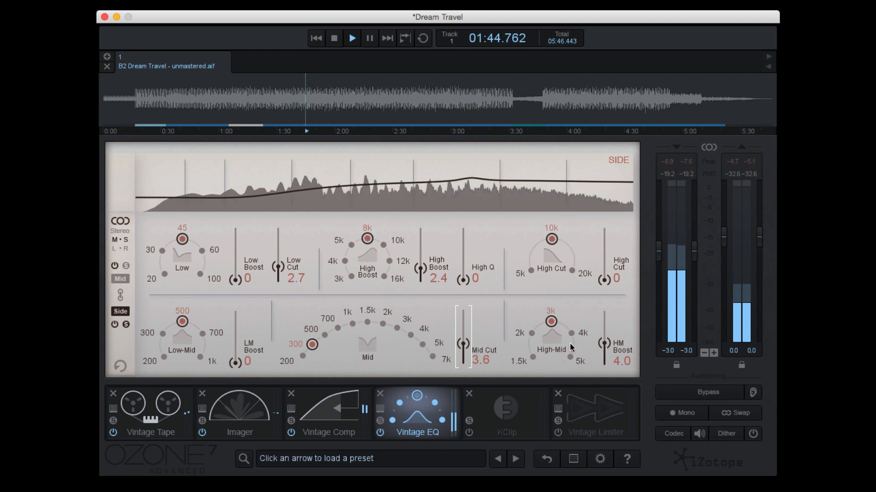
{"action": "mouse_move", "coordinate": [607, 343]}
{"action": "left_mouse_down"}
{"action": "mouse_move", "coordinate": [609, 318]}
{"action": "mouse_move", "coordinate": [610, 347]}
{"action": "left_mouse_up"}
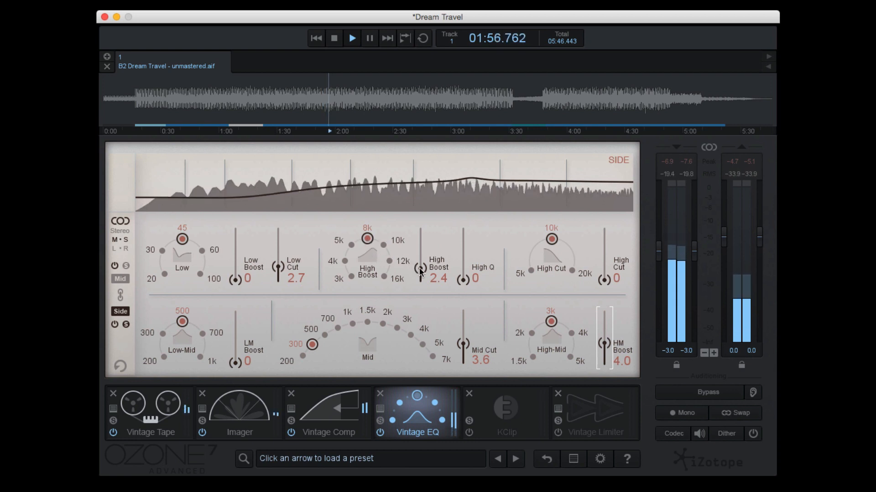
{"action": "mouse_move", "coordinate": [420, 269]}
{"action": "left_mouse_down"}
{"action": "mouse_move", "coordinate": [422, 239]}
{"action": "mouse_move", "coordinate": [424, 288]}
{"action": "mouse_move", "coordinate": [423, 230]}
{"action": "mouse_move", "coordinate": [425, 262]}
{"action": "left_mouse_up"}
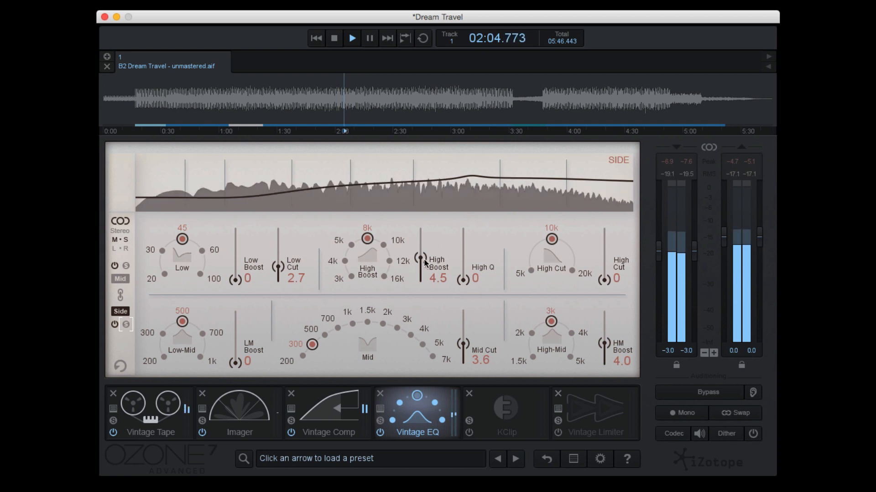
{"action": "mouse_move", "coordinate": [425, 262]}
{"action": "left_mouse_down"}
{"action": "mouse_move", "coordinate": [427, 240]}
{"action": "mouse_move", "coordinate": [425, 263]}
{"action": "left_mouse_up"}
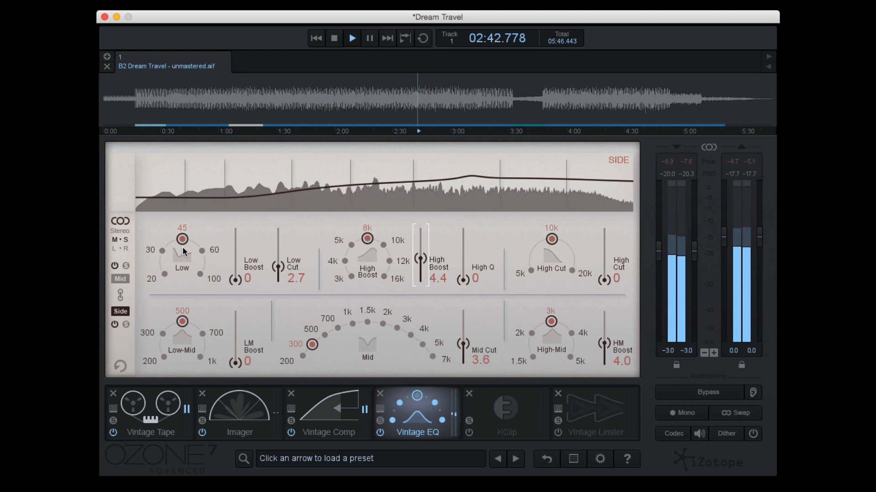
- Compare the track with Vintage EQ bypassed and active, leaving the module on
{"action": "left_click", "coordinate": [380, 433]}
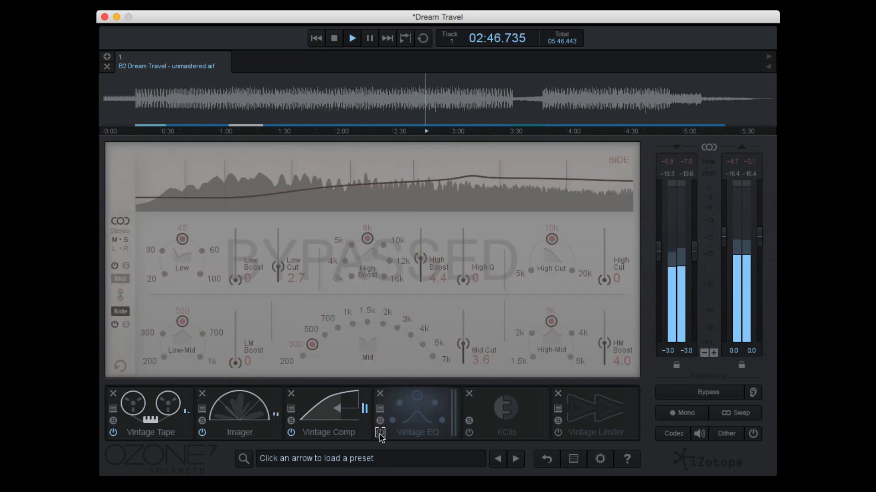
{"action": "left_click", "coordinate": [380, 433]}
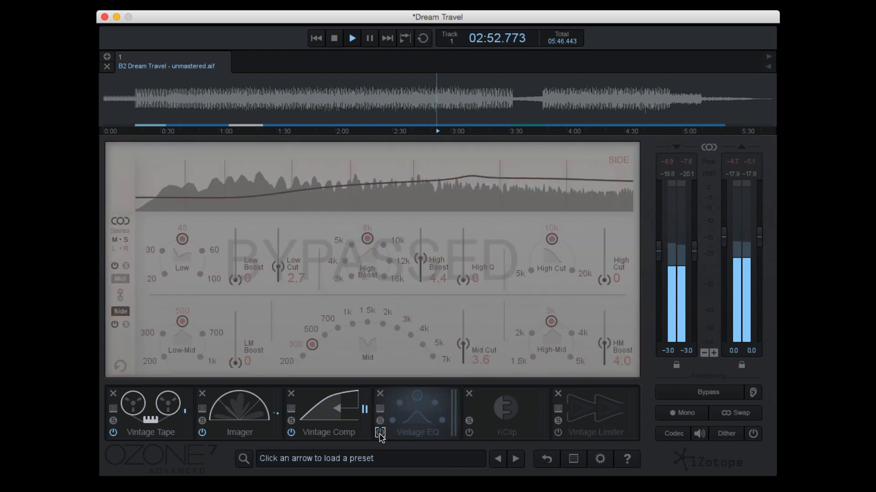
{"action": "left_click", "coordinate": [380, 433]}
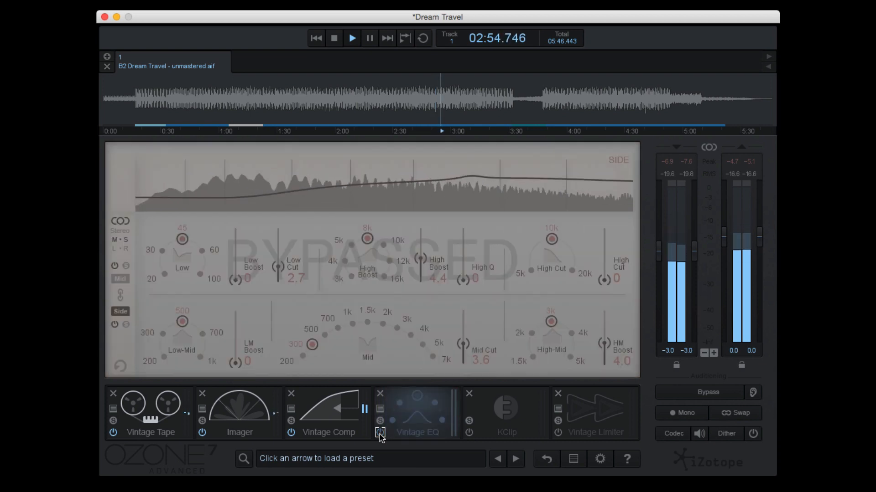
{"action": "left_click", "coordinate": [380, 433]}
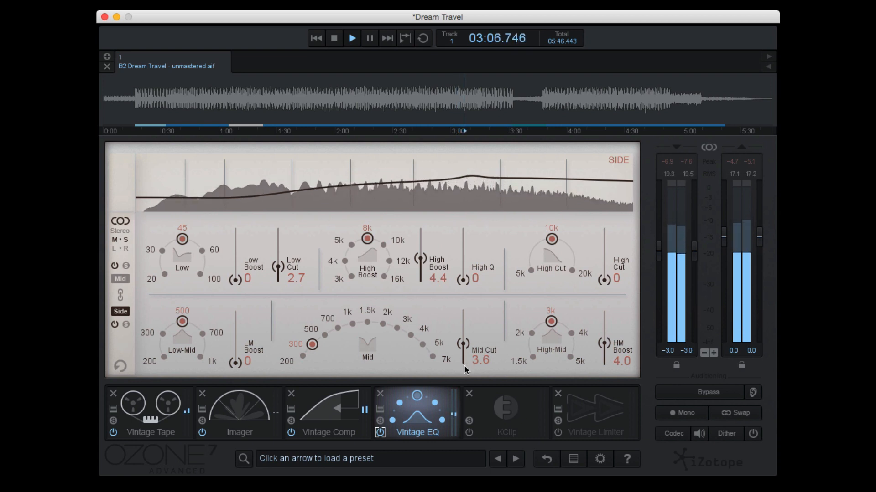
- Replay from about 1:40 and set the Mid channel's High Boost to 3.5 and High Q to 5.1 in Vintage EQ
{"action": "left_click", "coordinate": [120, 278]}
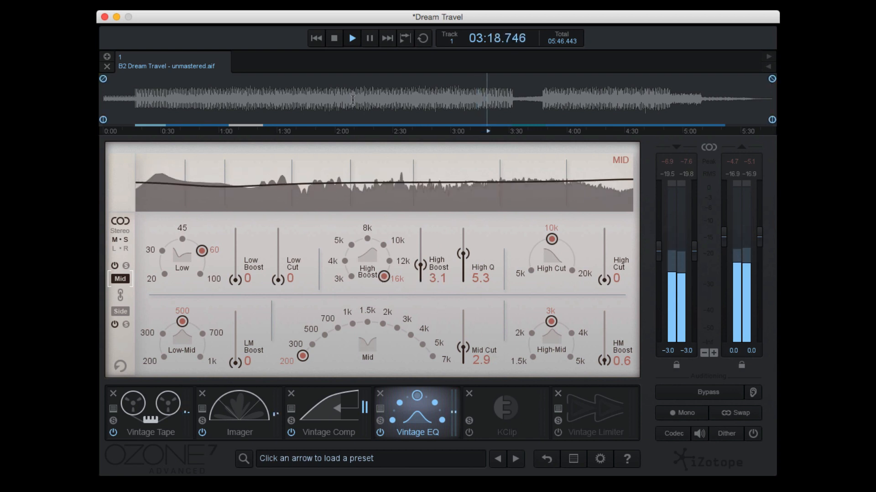
{"action": "left_click", "coordinate": [296, 83]}
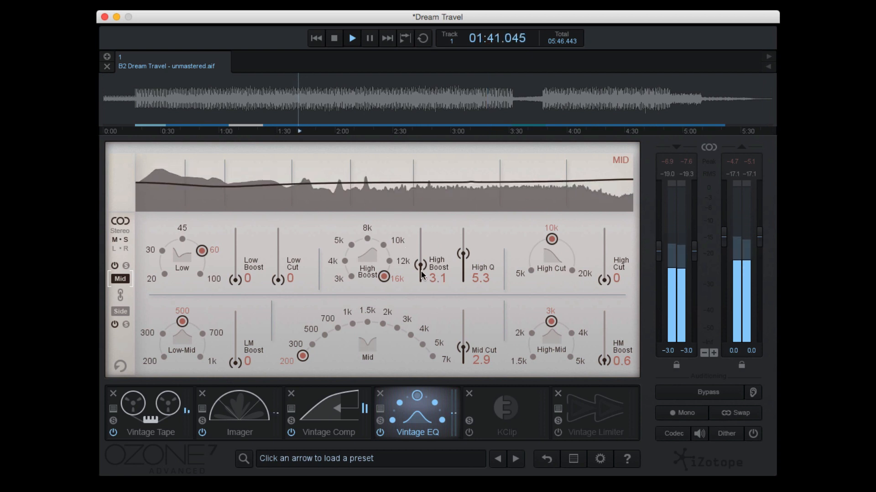
{"action": "mouse_move", "coordinate": [422, 272]}
{"action": "left_mouse_down"}
{"action": "mouse_move", "coordinate": [423, 263]}
{"action": "mouse_move", "coordinate": [423, 272]}
{"action": "left_mouse_up"}
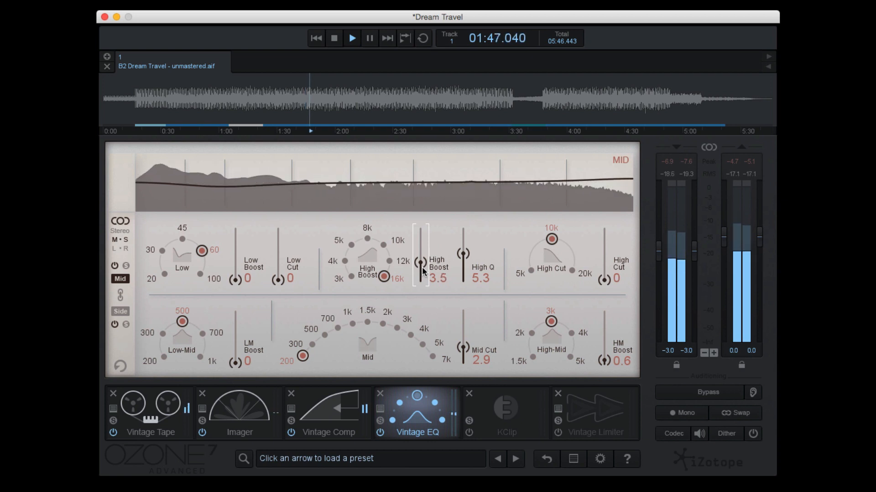
{"action": "mouse_move", "coordinate": [463, 253]}
{"action": "left_mouse_down"}
{"action": "mouse_move", "coordinate": [465, 279]}
{"action": "mouse_move", "coordinate": [472, 234]}
{"action": "mouse_move", "coordinate": [466, 272]}
{"action": "mouse_move", "coordinate": [471, 250]}
{"action": "mouse_move", "coordinate": [467, 258]}
{"action": "left_mouse_up"}
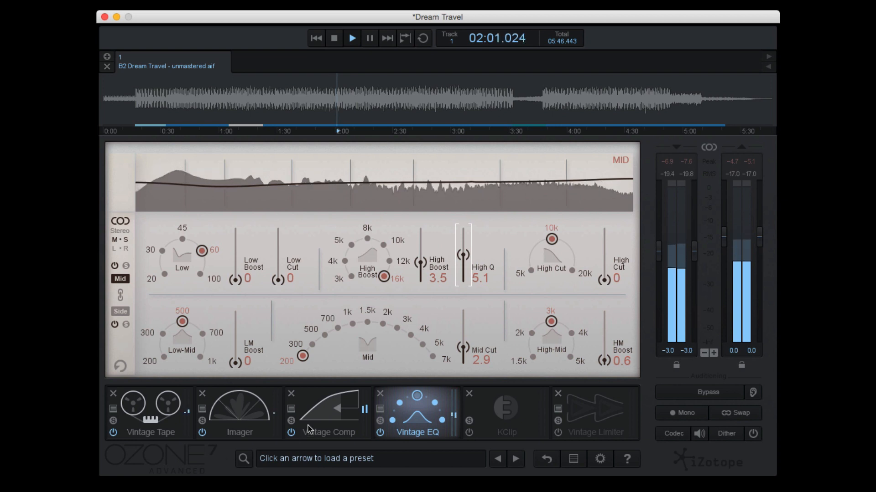
- Compare the track with Vintage EQ bypassed and active, and repeatedly with the whole mastering chain bypassed and active
{"action": "left_click", "coordinate": [380, 433]}
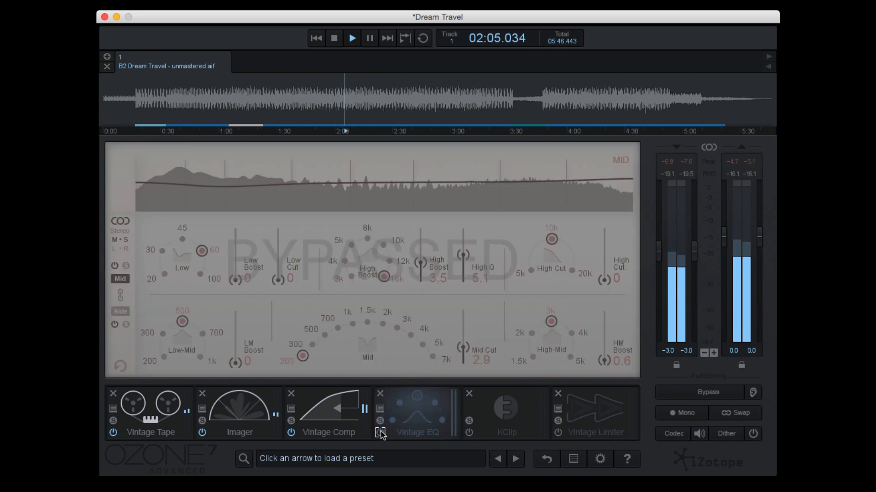
{"action": "left_click", "coordinate": [379, 433]}
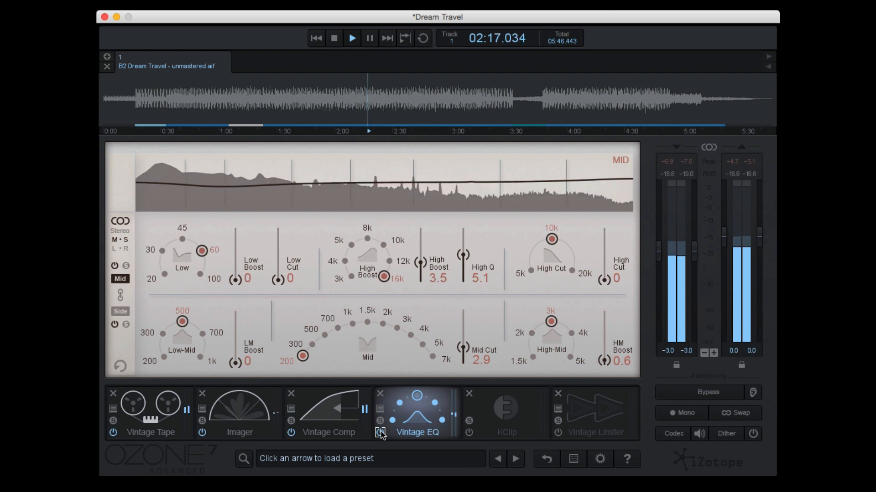
{"action": "left_click", "coordinate": [694, 401]}
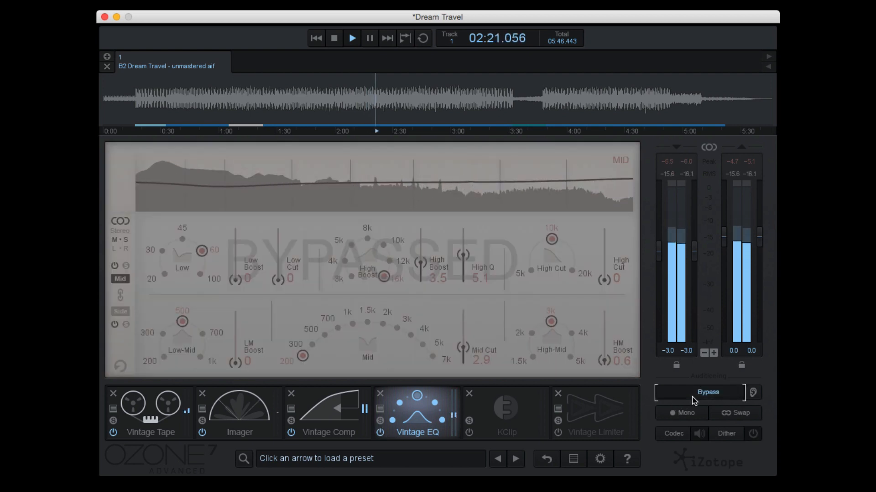
{"action": "left_click", "coordinate": [694, 402]}
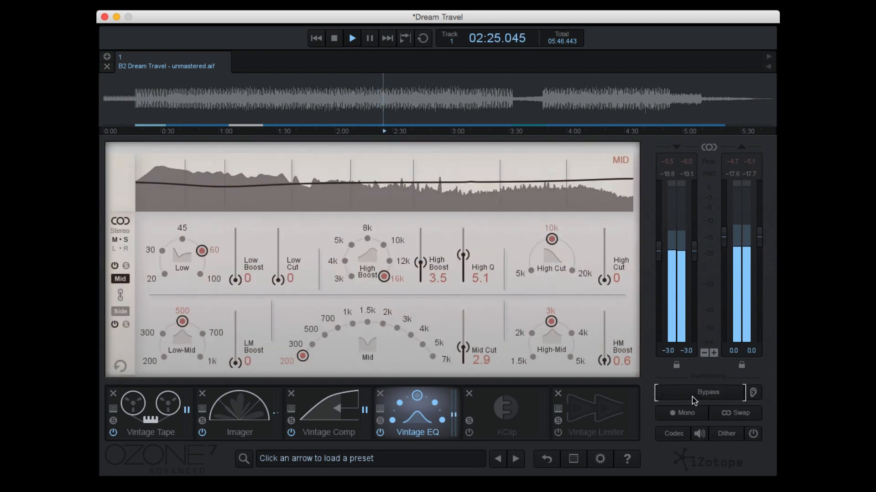
{"action": "left_click", "coordinate": [694, 400]}
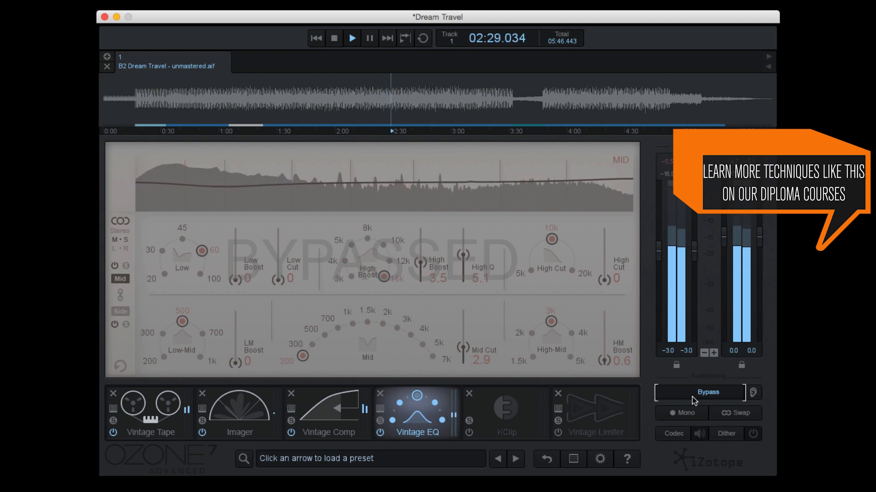
{"action": "left_click", "coordinate": [694, 401]}
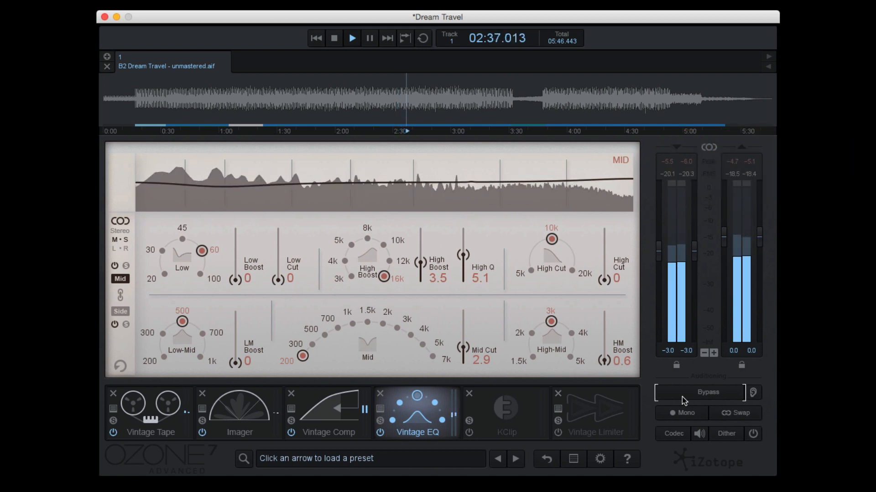
{"action": "left_click", "coordinate": [682, 397]}
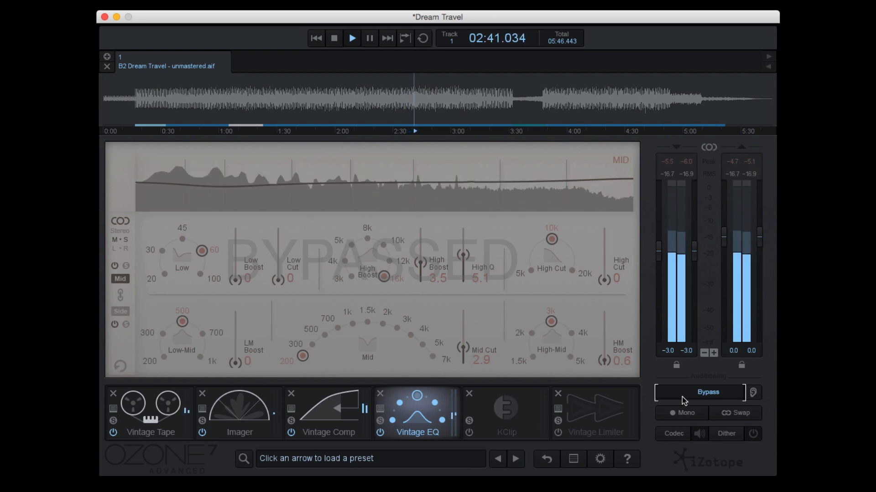
{"action": "left_click", "coordinate": [682, 398]}
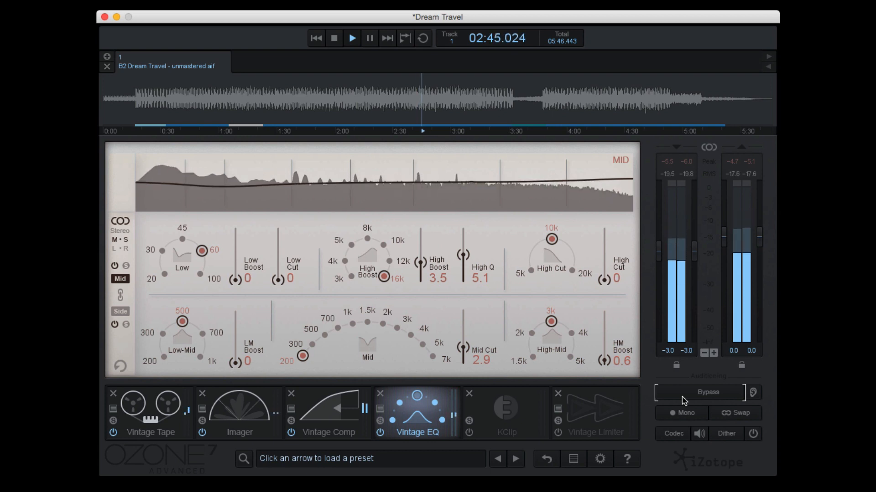
- Compare the track with the Imager bypassed and active, and review the Vintage Comp and Vintage EQ modules
{"action": "left_click", "coordinate": [228, 421]}
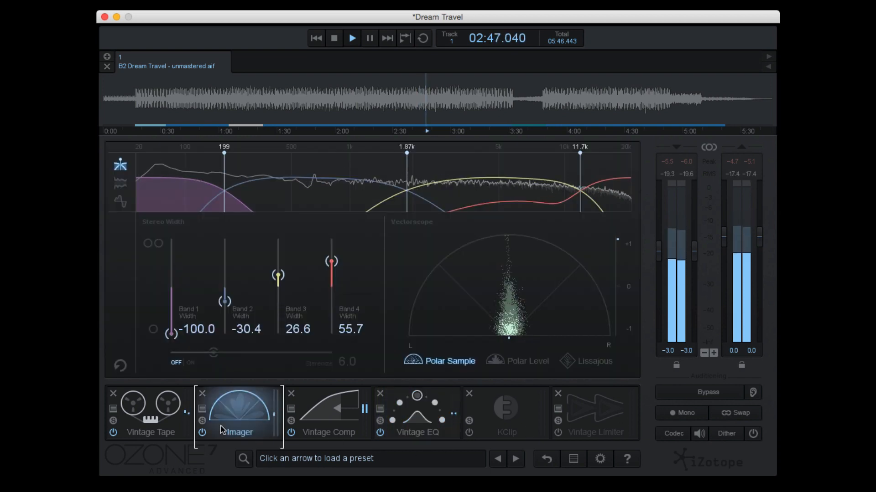
{"action": "left_click", "coordinate": [203, 433]}
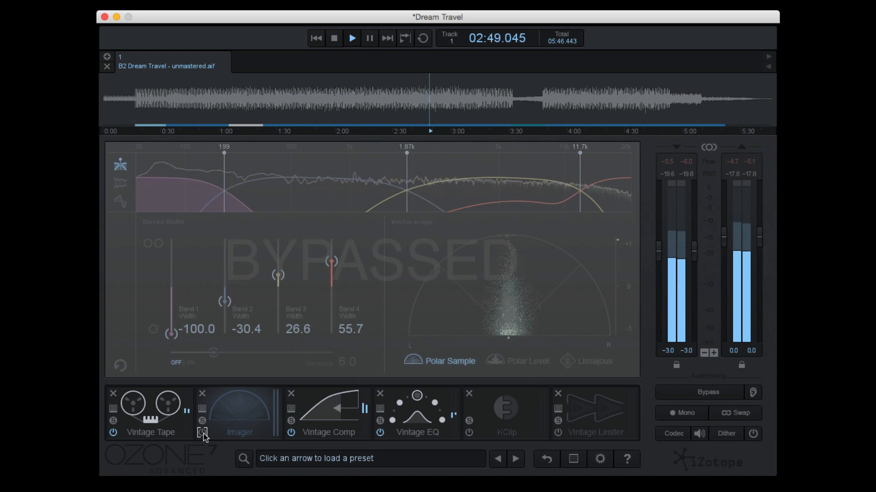
{"action": "left_click", "coordinate": [203, 434]}
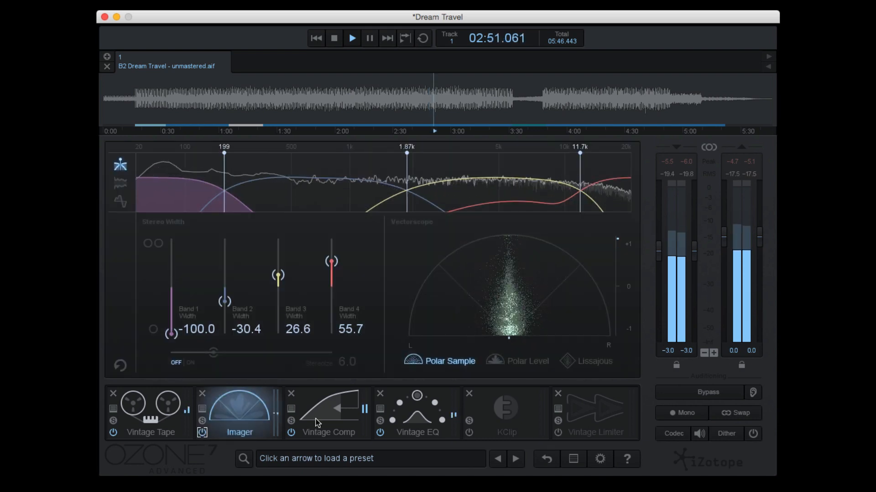
{"action": "left_click", "coordinate": [335, 420]}
{"action": "left_click", "coordinate": [395, 420]}
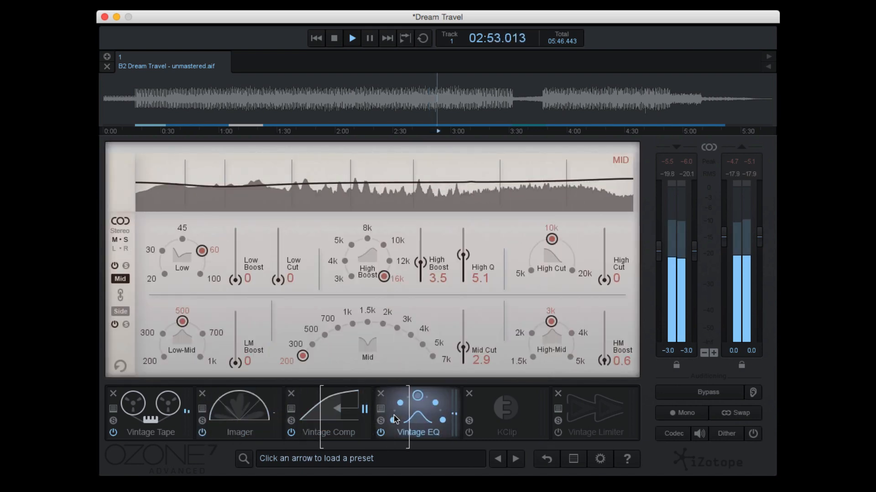